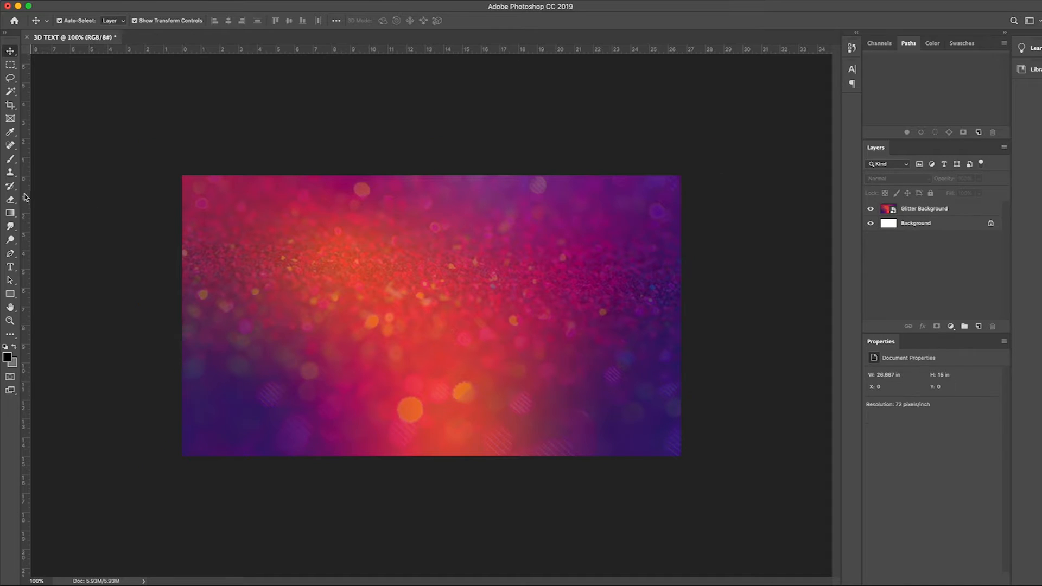
# Add a horizontal text layer reading "CREATE" near the middle of the canvas
pyautogui.click(13, 269)
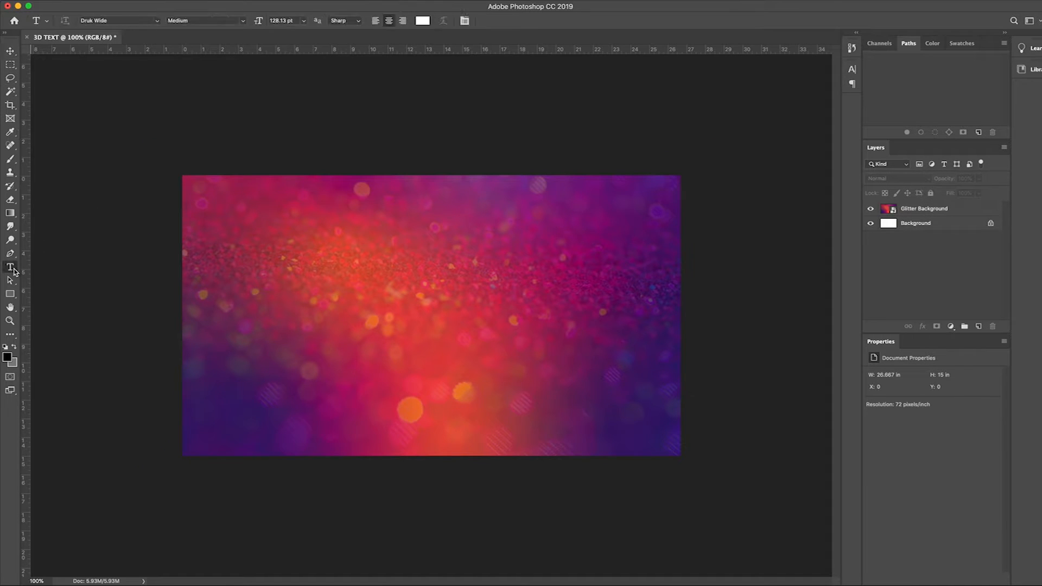
pyautogui.click(426, 306)
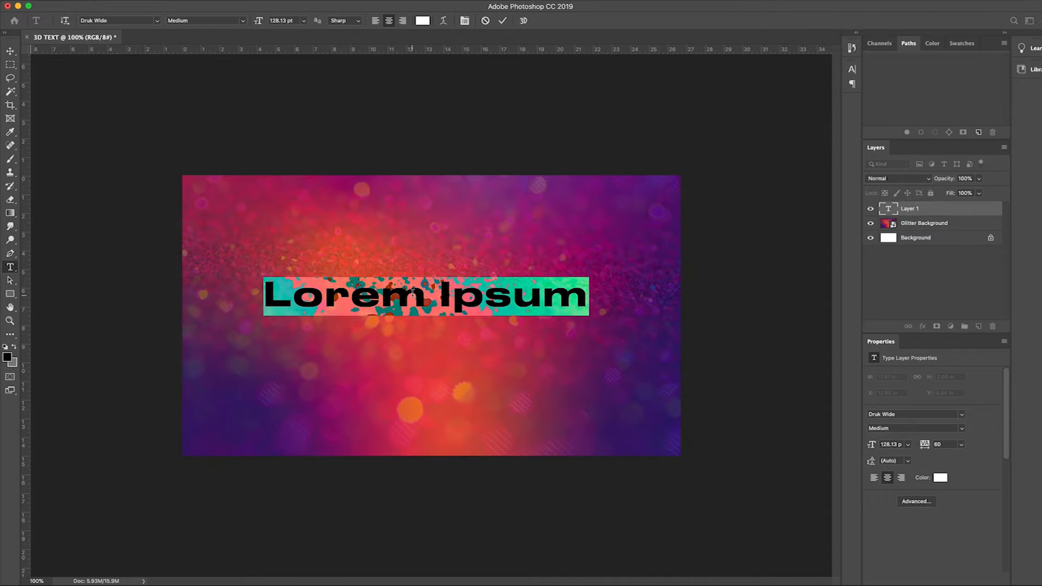
pyautogui.write('CREATE')
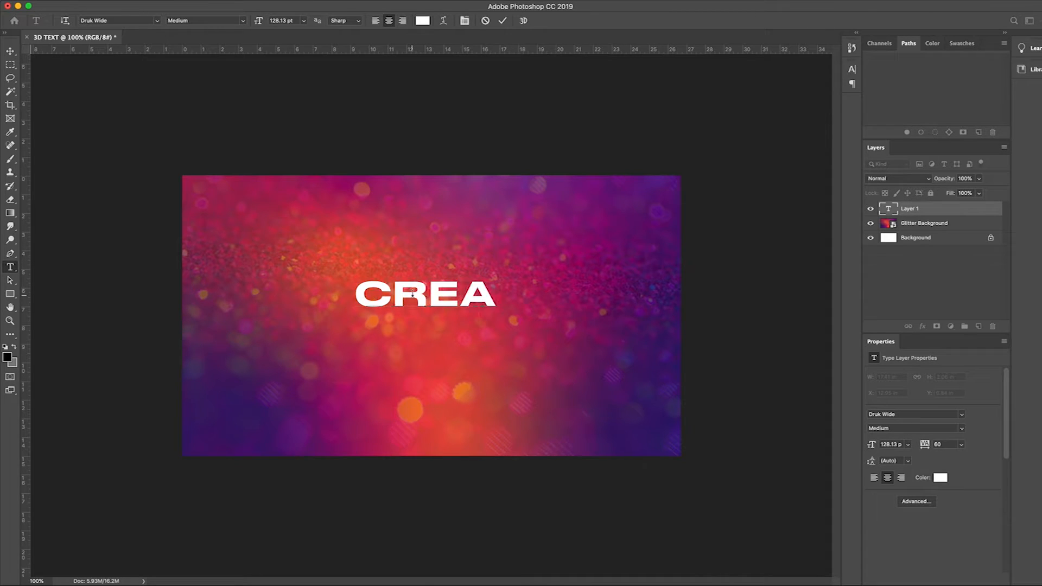
# Center the CREATE text on the canvas and enlarge it proportionally to about 178%
pyautogui.click(10, 50)
pyautogui.moveTo(410, 294); pyautogui.dragTo(426, 314)
pyautogui.press('super+t')
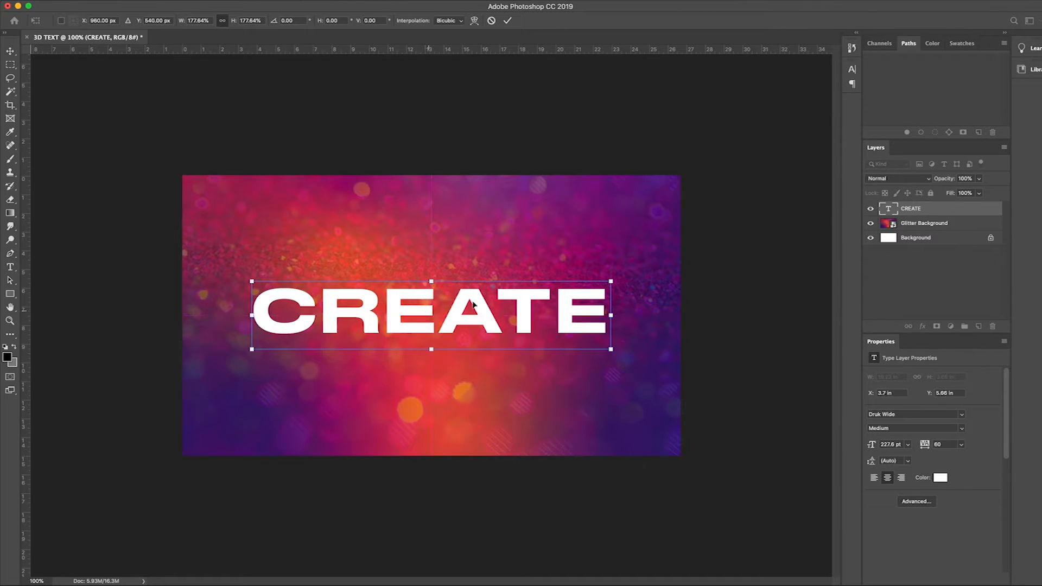
pyautogui.click(508, 20)
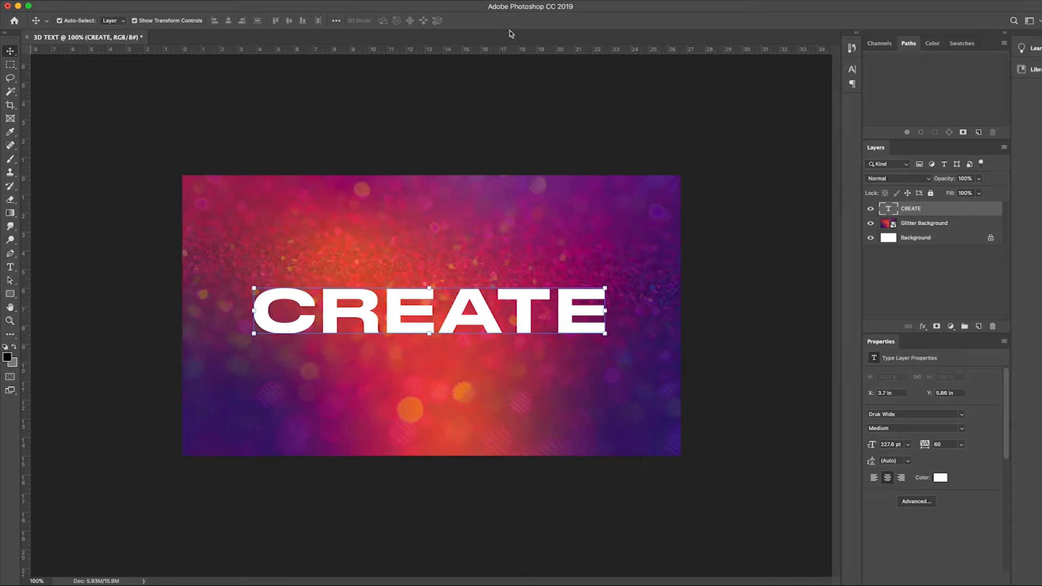
# Convert the CREATE text layer into a new 3D extrusion and accept switching to the 3D workspace
pyautogui.click(535, 219)
pyautogui.click(534, 318)
pyautogui.rightClick(951, 214)
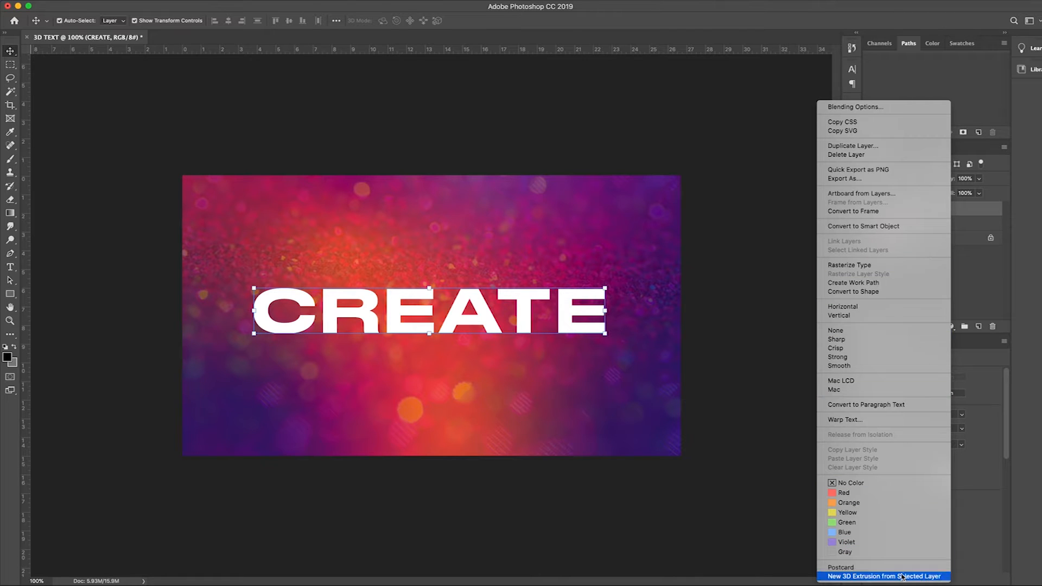
pyautogui.click(884, 577)
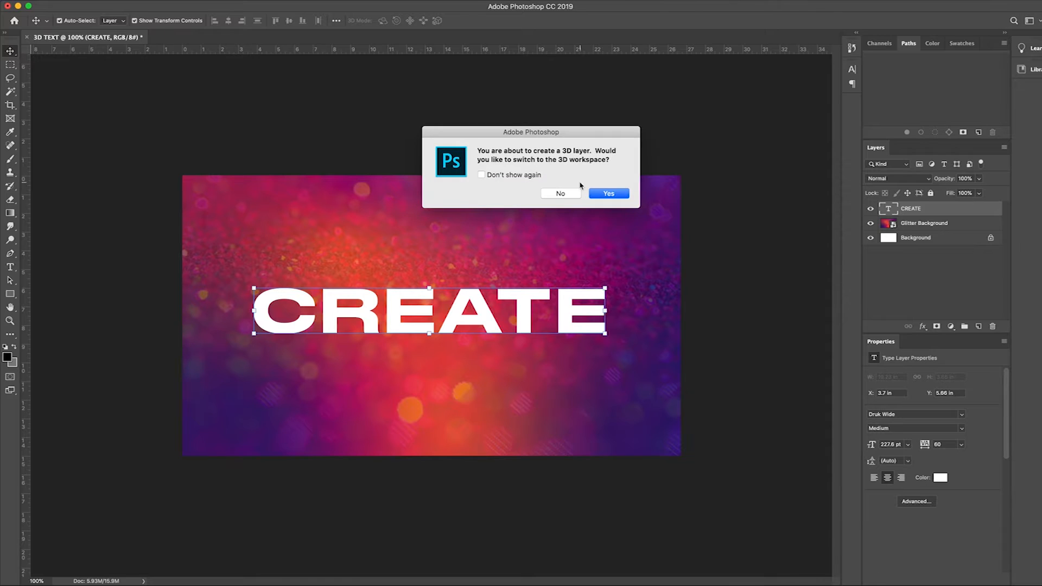
pyautogui.click(621, 195)
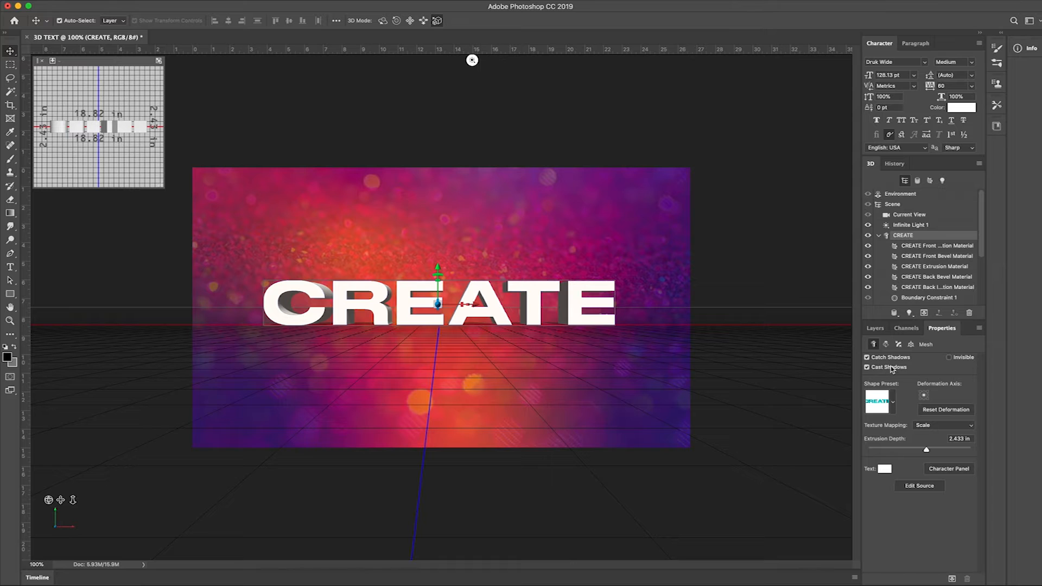
# Set the text's extrusion depth to 8 in and enlarge the 3D text uniformly to about 21.4 in wide
pyautogui.moveTo(926, 449); pyautogui.dragTo(940, 451)
pyautogui.click(956, 440)
pyautogui.doubleClick(957, 439)
pyautogui.write('8')
pyautogui.press('Return')
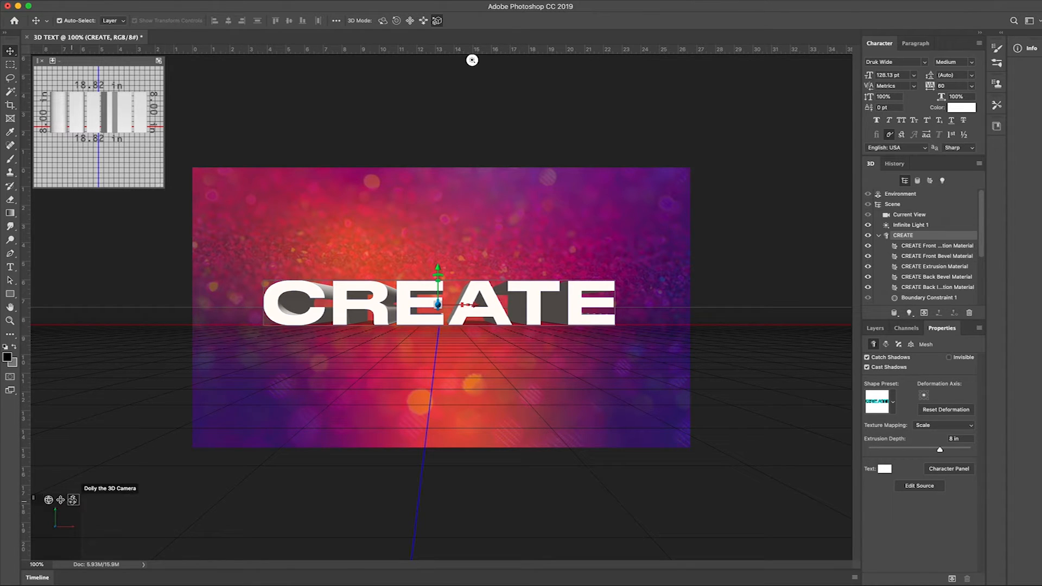
pyautogui.moveTo(421, 467); pyautogui.dragTo(441, 450)
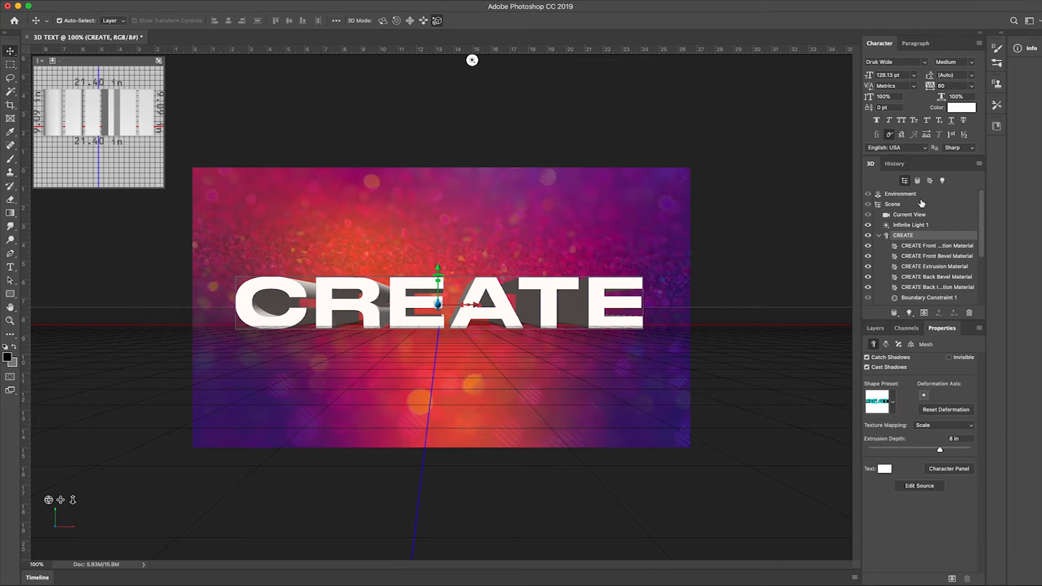
# Turn off both catching and casting shadows for the CREATE mesh
pyautogui.click(867, 358)
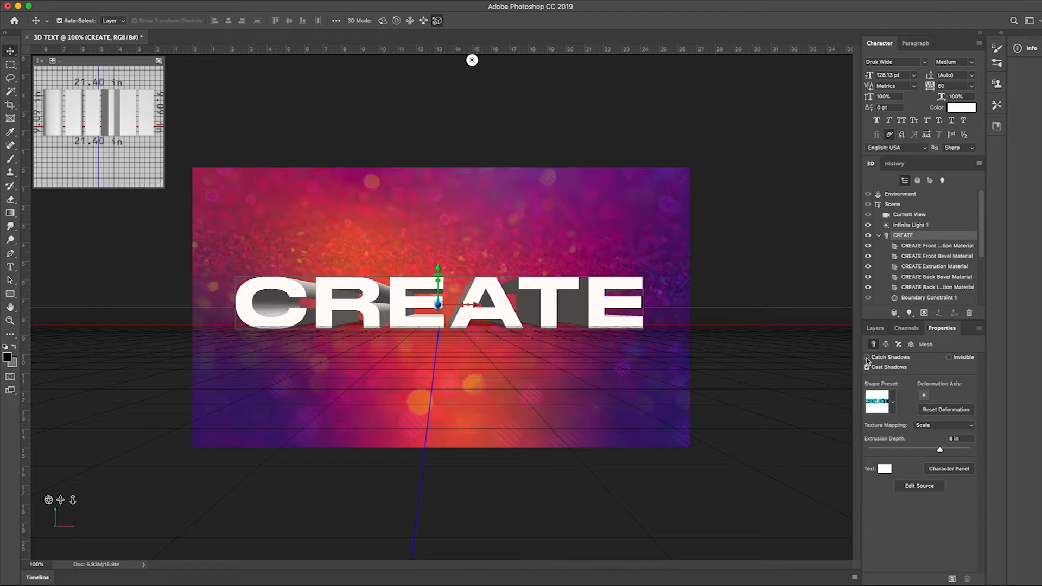
pyautogui.click(867, 357)
pyautogui.click(866, 358)
pyautogui.click(867, 367)
# Move the CREATE 3D object to the ground plane, leaving its other coordinates as they are
pyautogui.click(911, 345)
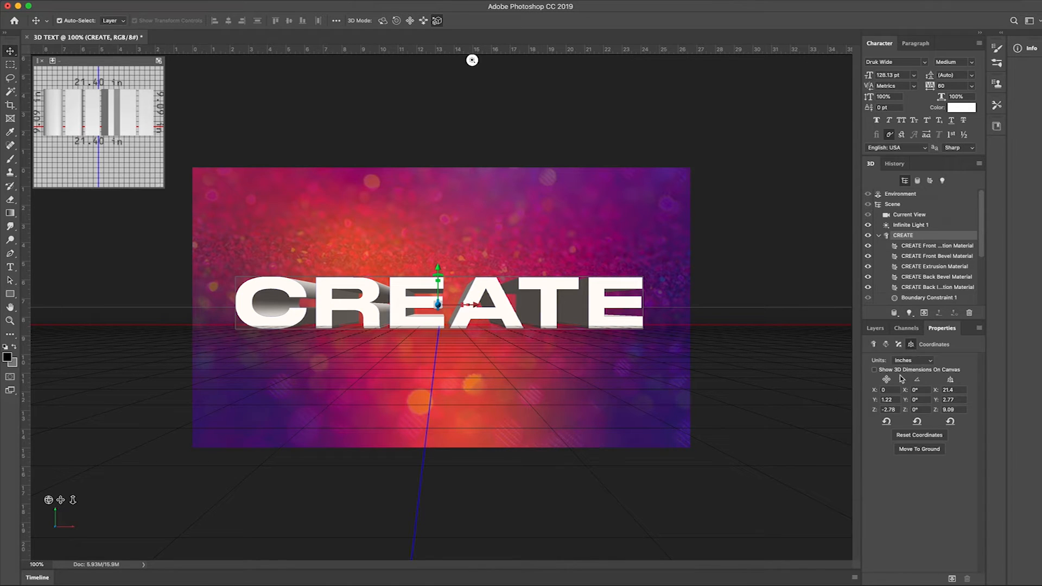
pyautogui.click(886, 422)
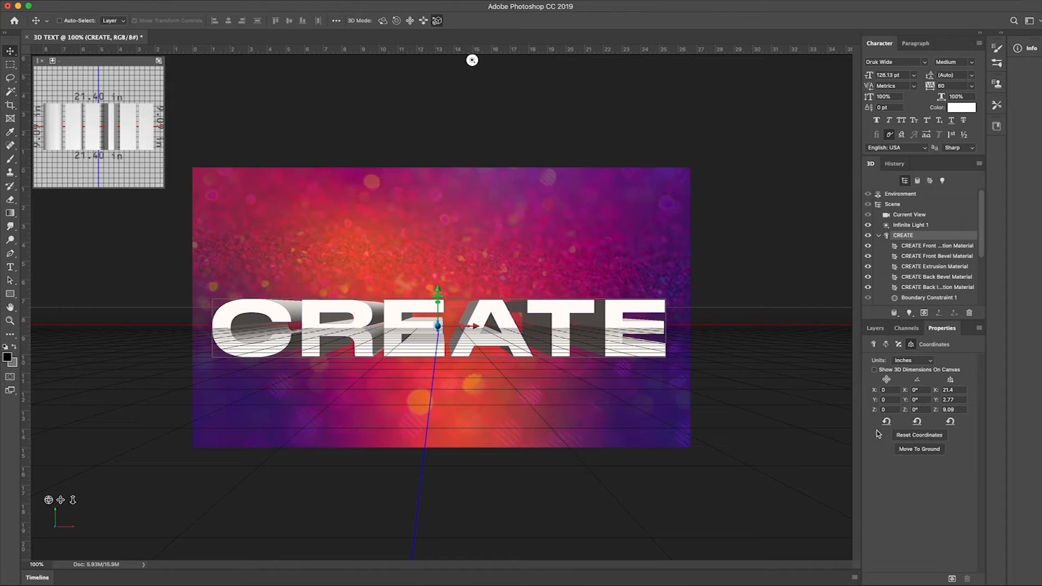
pyautogui.press('super+z')
pyautogui.click(924, 451)
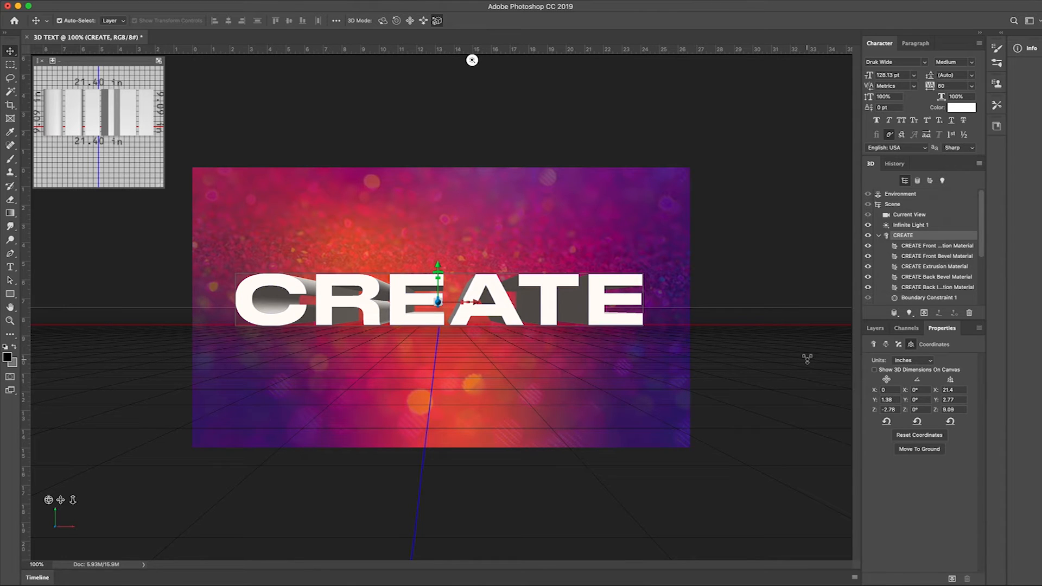
pyautogui.click(950, 380)
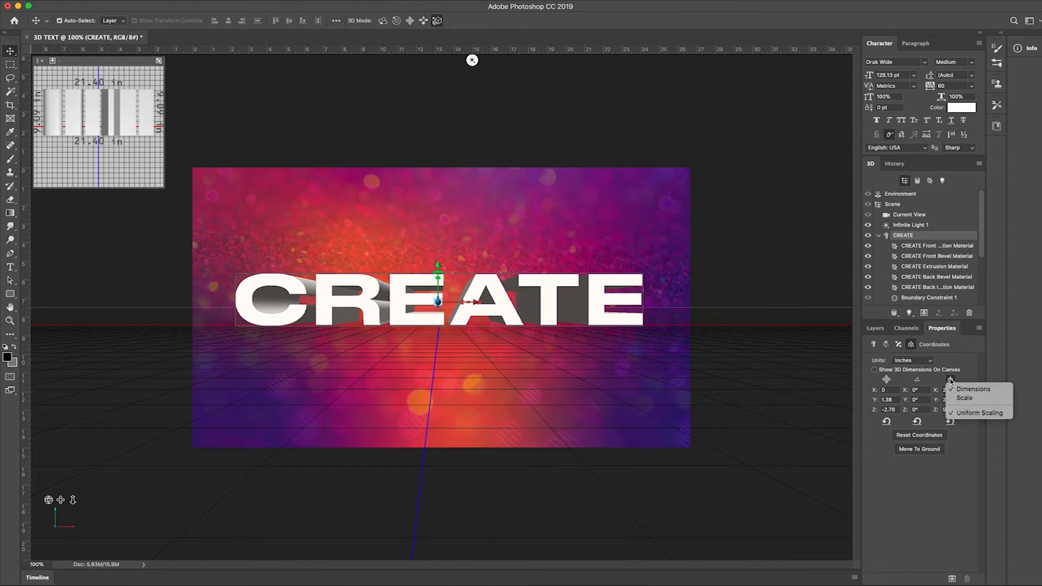
pyautogui.click(950, 380)
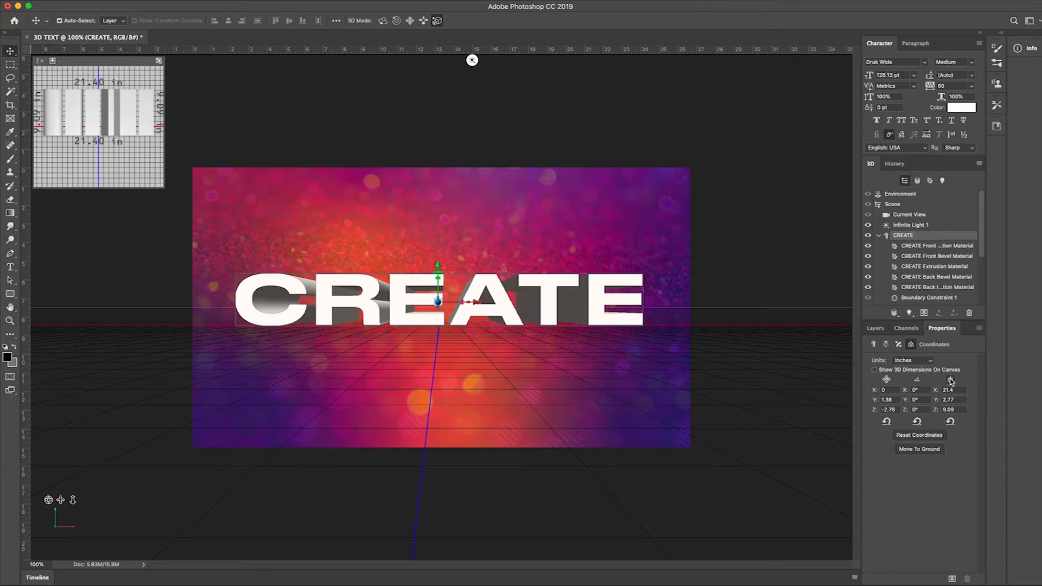
pyautogui.click(873, 344)
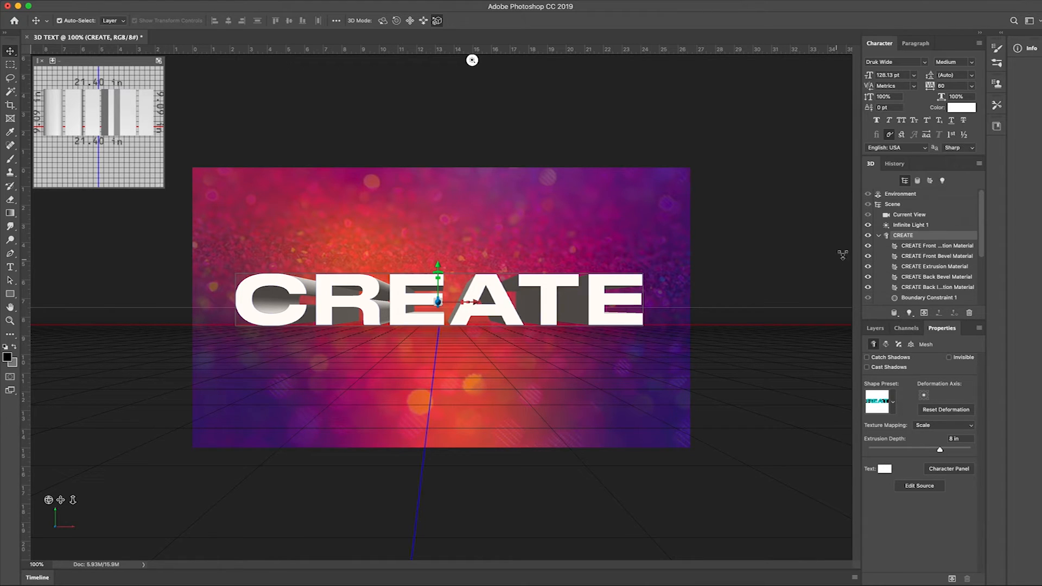
# Render the 3D text, stop the render early, and bring up the layer list and edit history
pyautogui.click(924, 314)
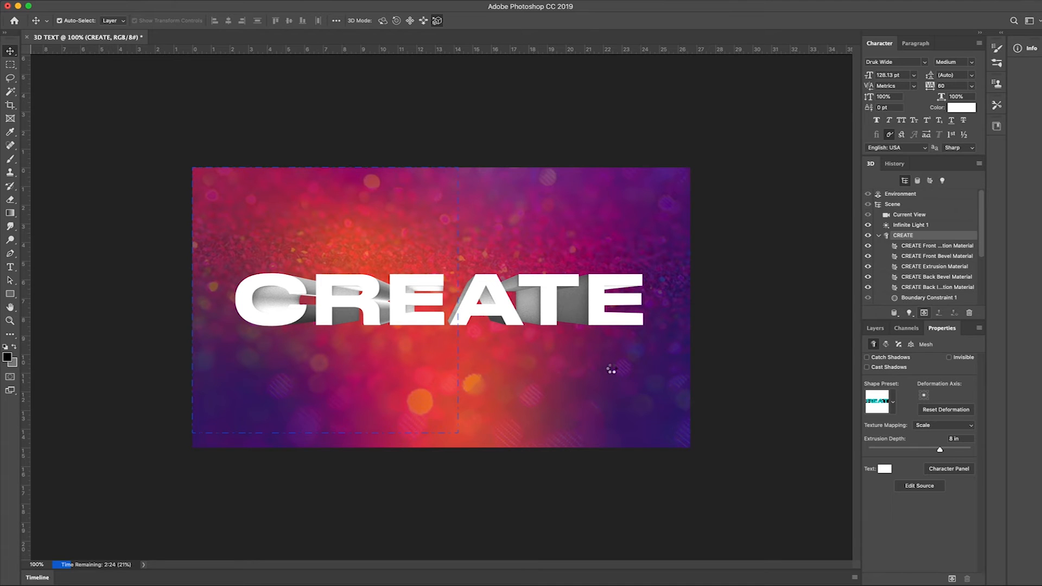
pyautogui.press('Escape')
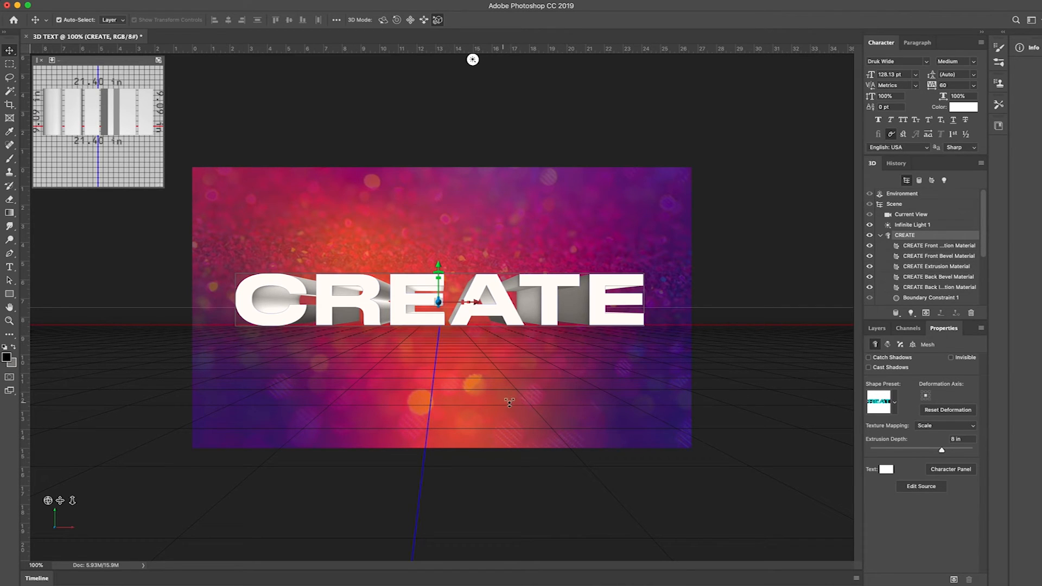
pyautogui.click(876, 329)
pyautogui.click(895, 165)
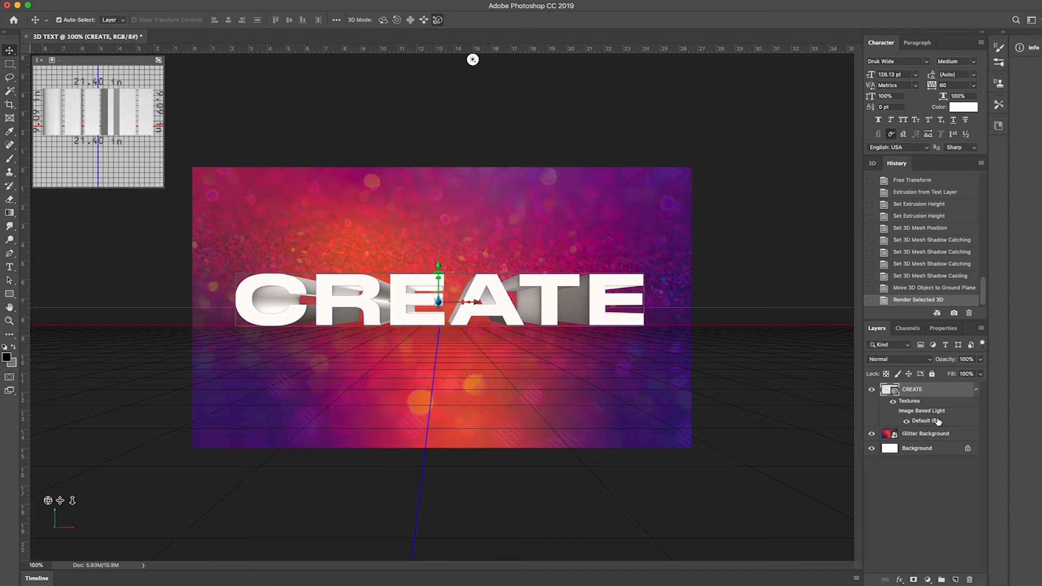
pyautogui.click(938, 434)
pyautogui.click(939, 394)
pyautogui.click(927, 579)
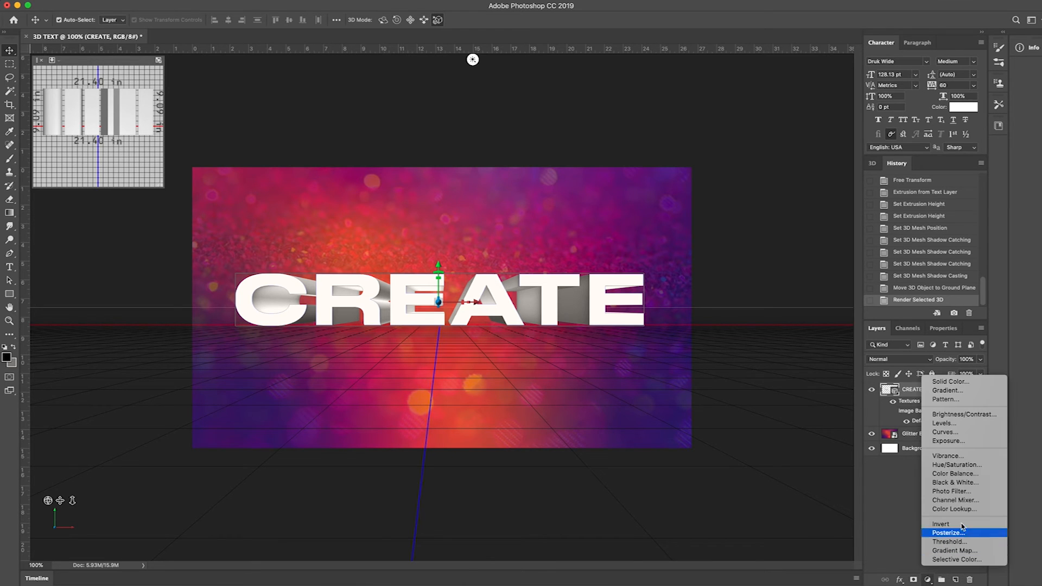
pyautogui.click(947, 382)
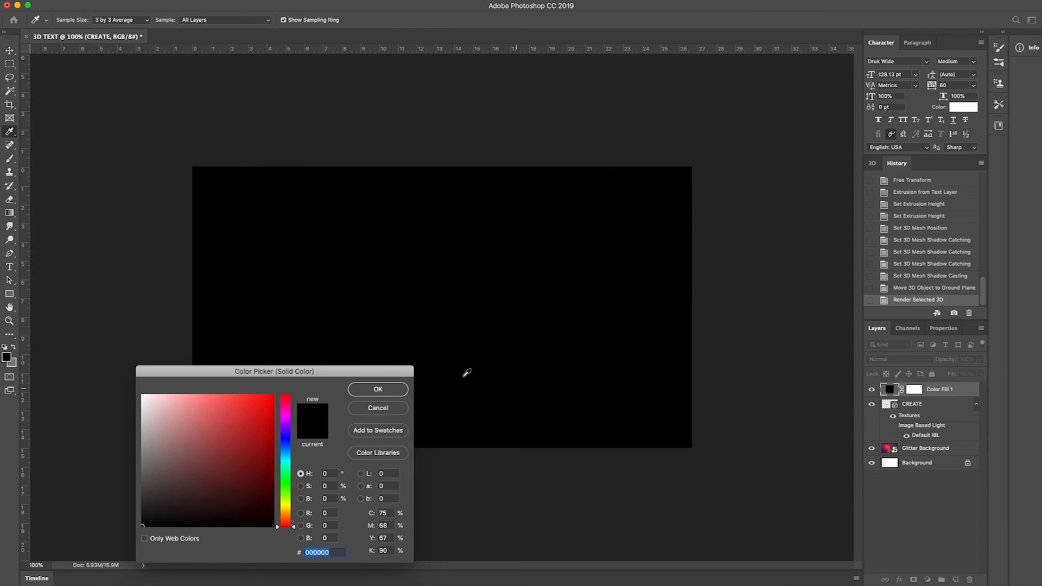
pyautogui.click(396, 414)
# Add a solid color fill layer directly above Background, using dark purple #3a196f sampled from the glitter image
pyautogui.click(927, 433)
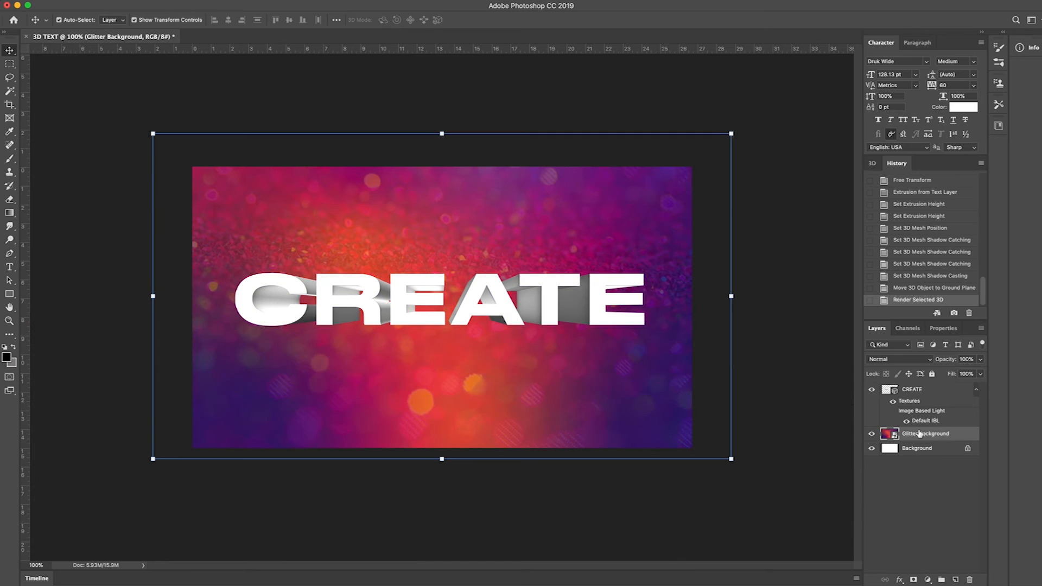
pyautogui.click(913, 453)
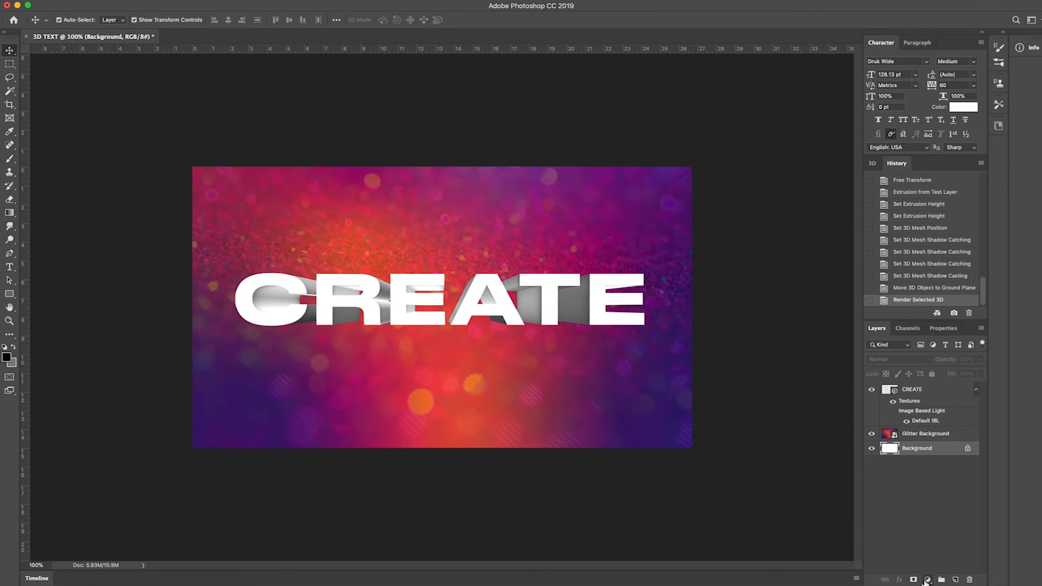
pyautogui.click(926, 580)
pyautogui.click(951, 381)
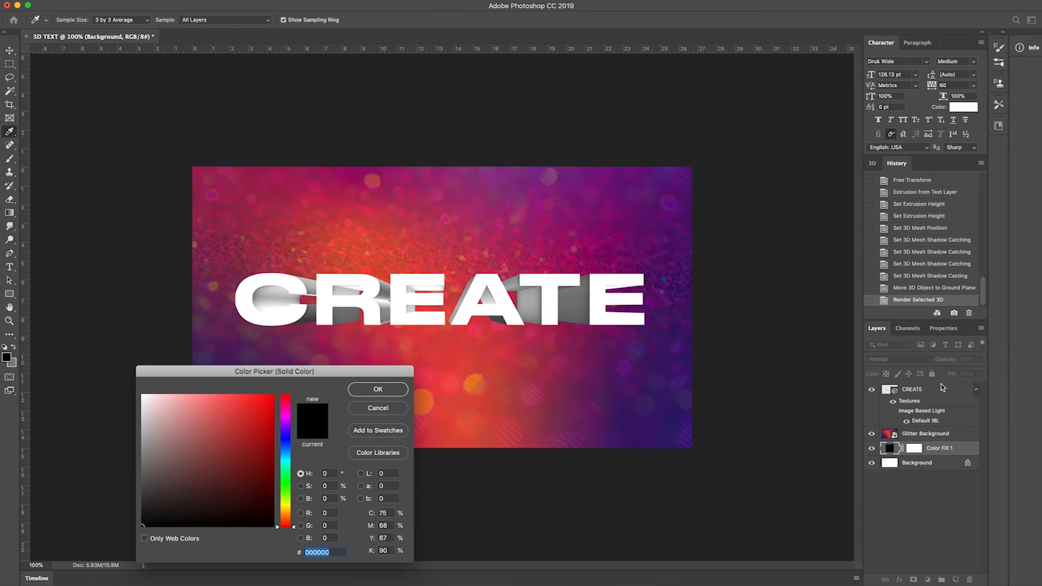
pyautogui.moveTo(665, 403)
pyautogui.mouseDown()
pyautogui.moveTo(677, 406)
pyautogui.moveTo(663, 394)
pyautogui.mouseUp()
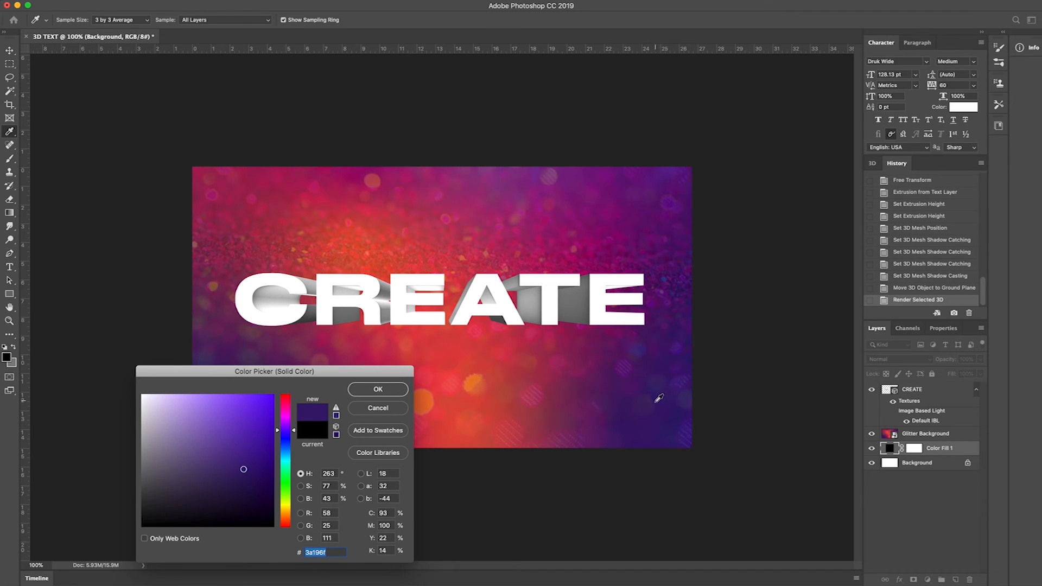
pyautogui.click(371, 392)
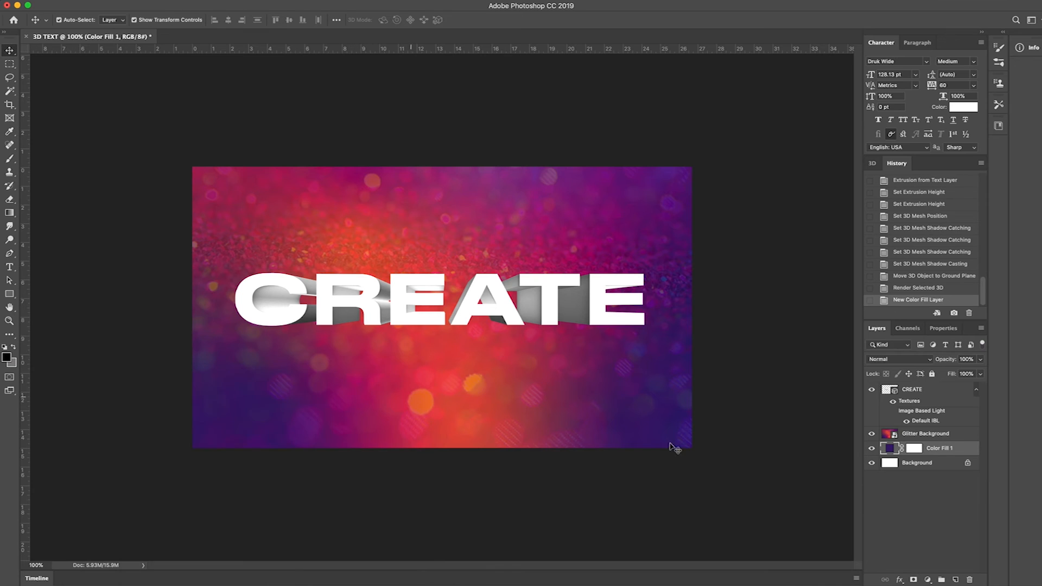
# Move the purple fill layer above the CREATE layer and set its blending mode to Overlay
pyautogui.moveTo(946, 451); pyautogui.dragTo(930, 391)
pyautogui.click(913, 359)
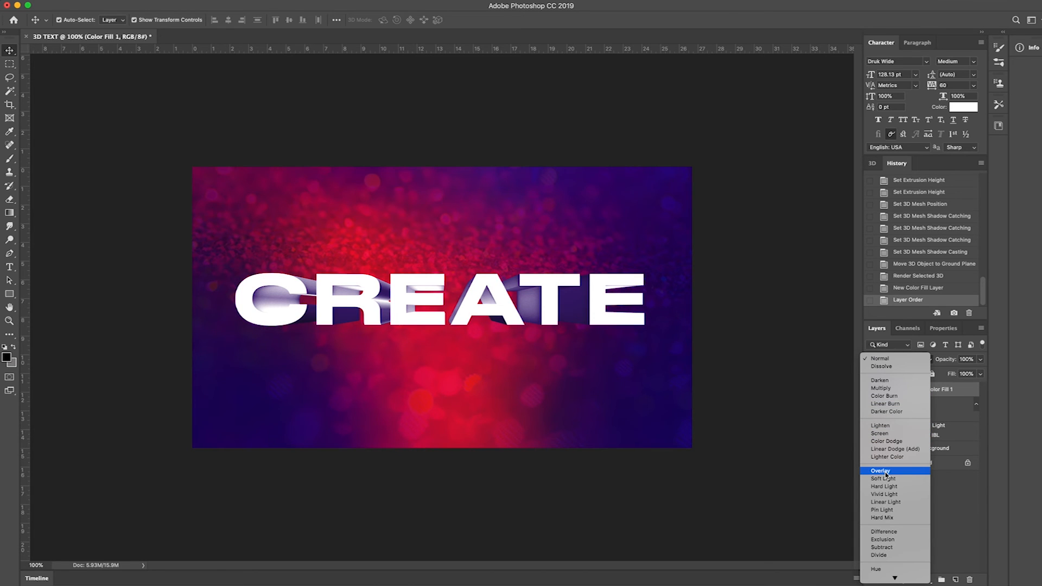
pyautogui.click(891, 471)
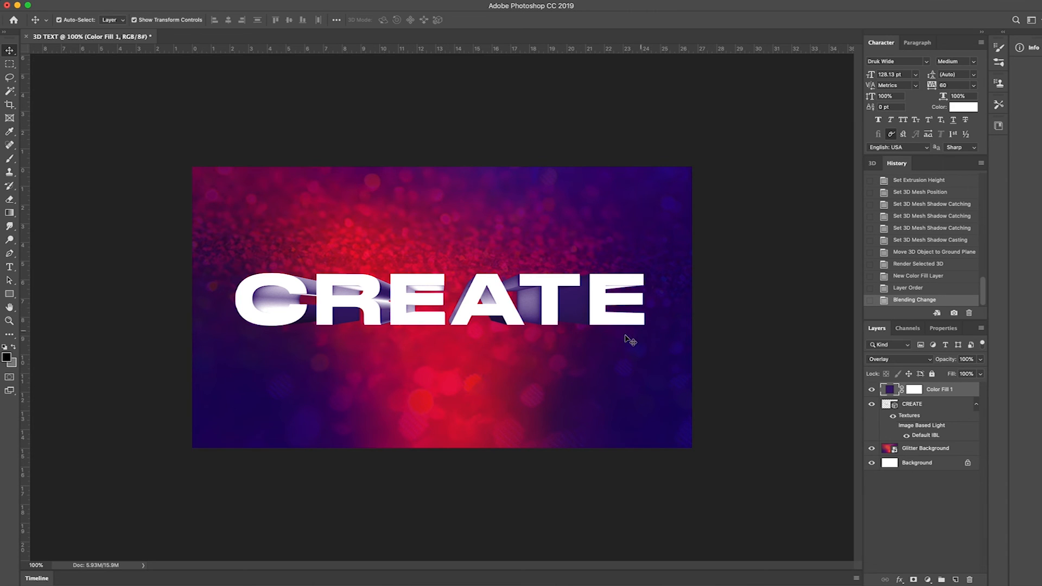
# Clip the purple fill layer to the CREATE layer and reduce its opacity to 64%
pyautogui.rightClick(952, 393)
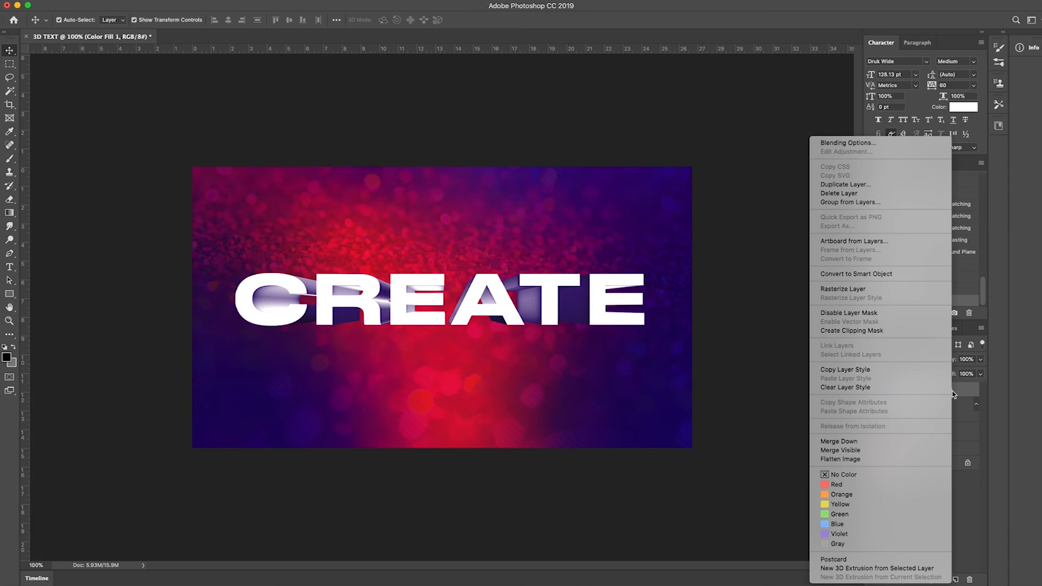
pyautogui.click(851, 330)
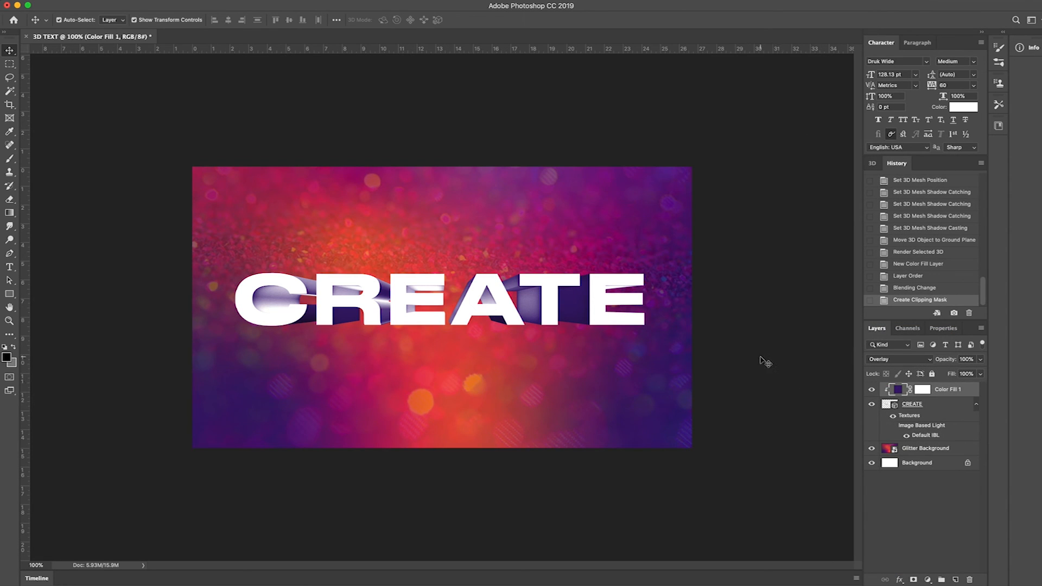
pyautogui.moveTo(948, 362)
pyautogui.mouseDown()
pyautogui.moveTo(919, 368)
pyautogui.moveTo(929, 367)
pyautogui.mouseUp()
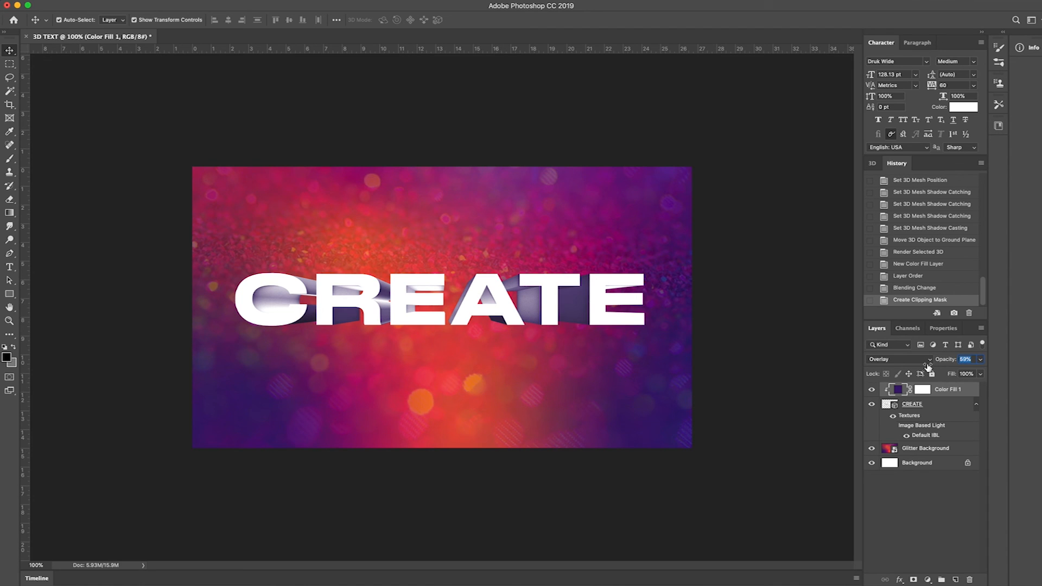
pyautogui.moveTo(923, 368); pyautogui.dragTo(929, 369)
pyautogui.moveTo(930, 368); pyautogui.dragTo(930, 369)
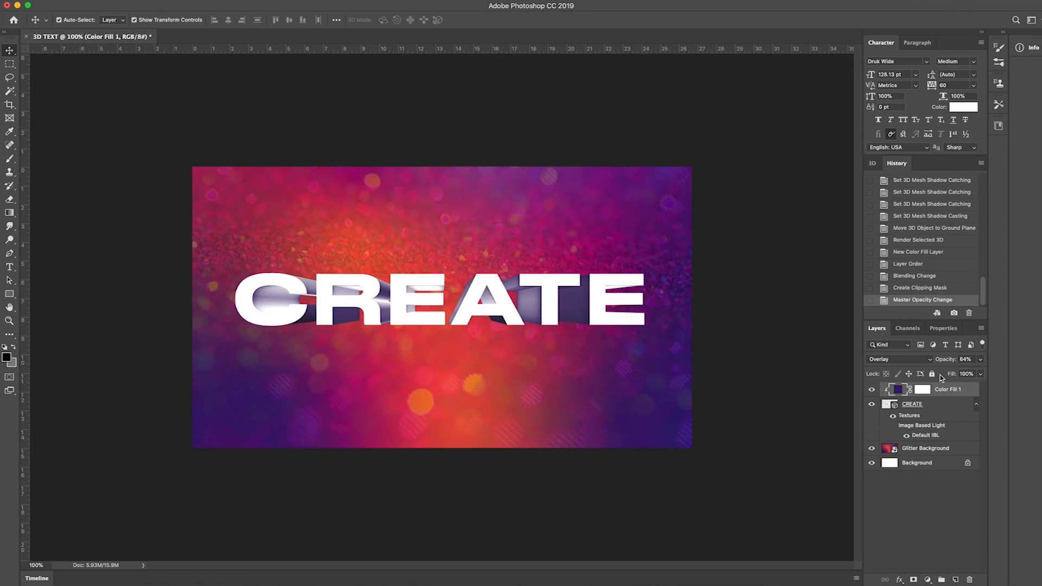
# Try the Soft Light blending mode on the purple fill layer and return it to Overlay
pyautogui.click(925, 363)
pyautogui.click(918, 366)
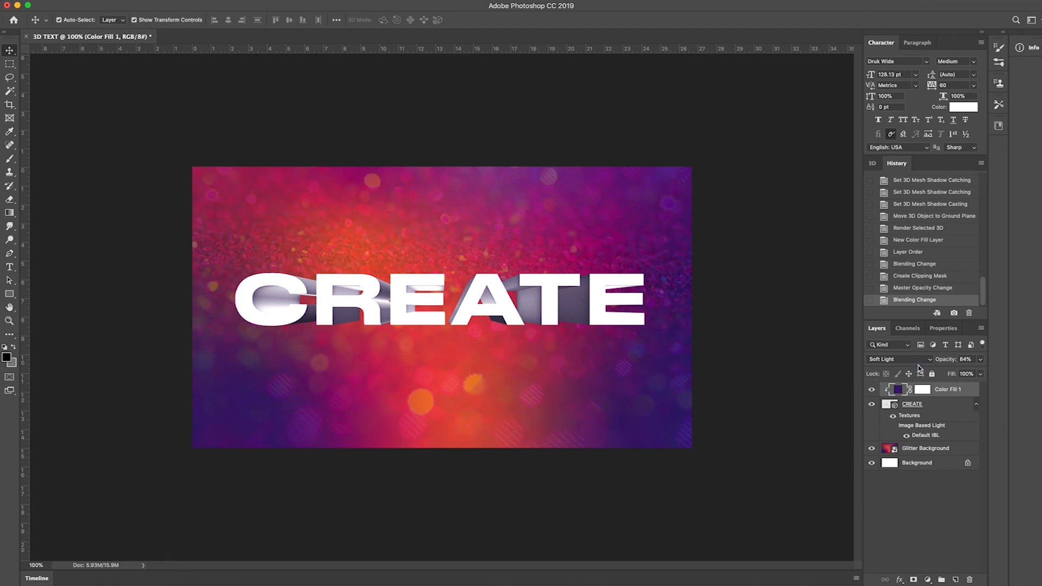
pyautogui.click(921, 358)
pyautogui.click(916, 350)
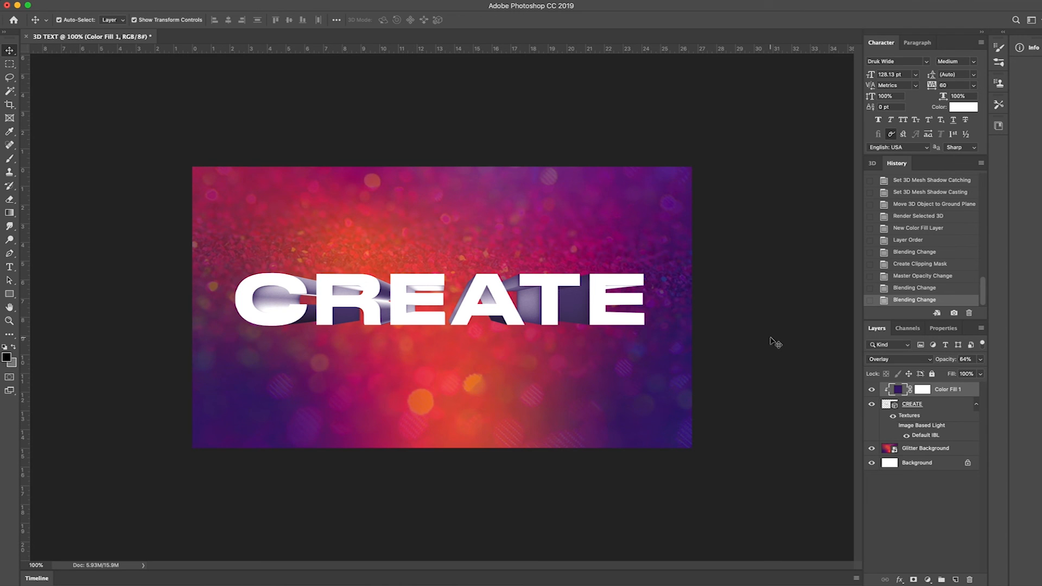
pyautogui.hotkey('ctrl', '0')
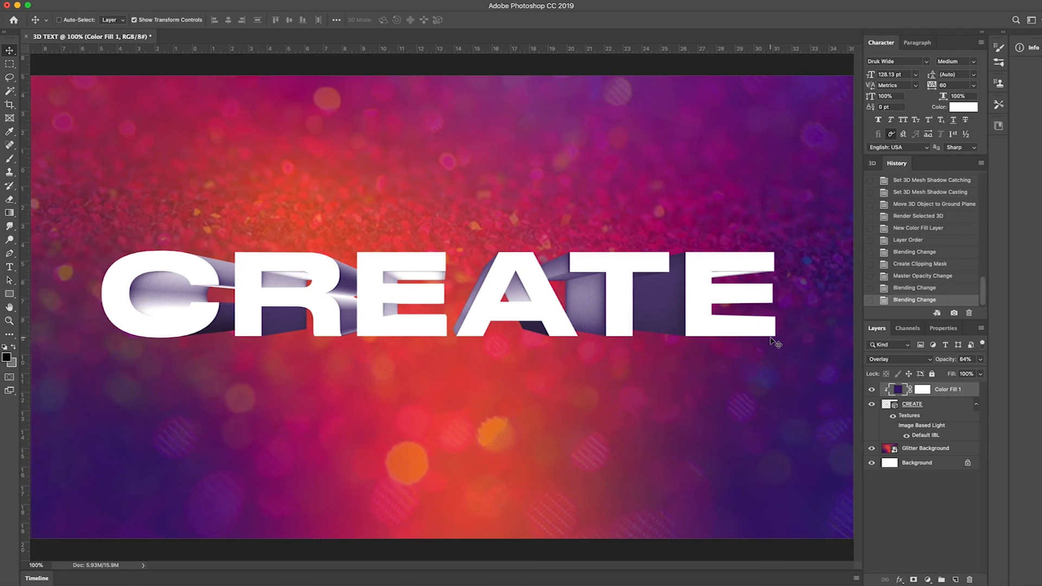